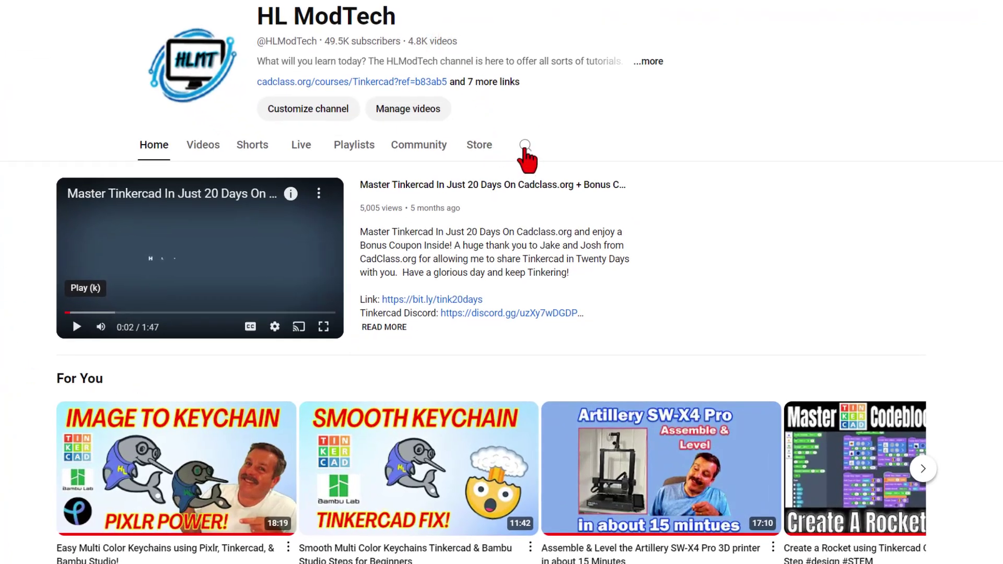
Step: Search the HL ModTech channel's videos for 'frog'
{"action": "left_click", "coordinate": [525, 149]}
{"action": "type", "text": "frog"}
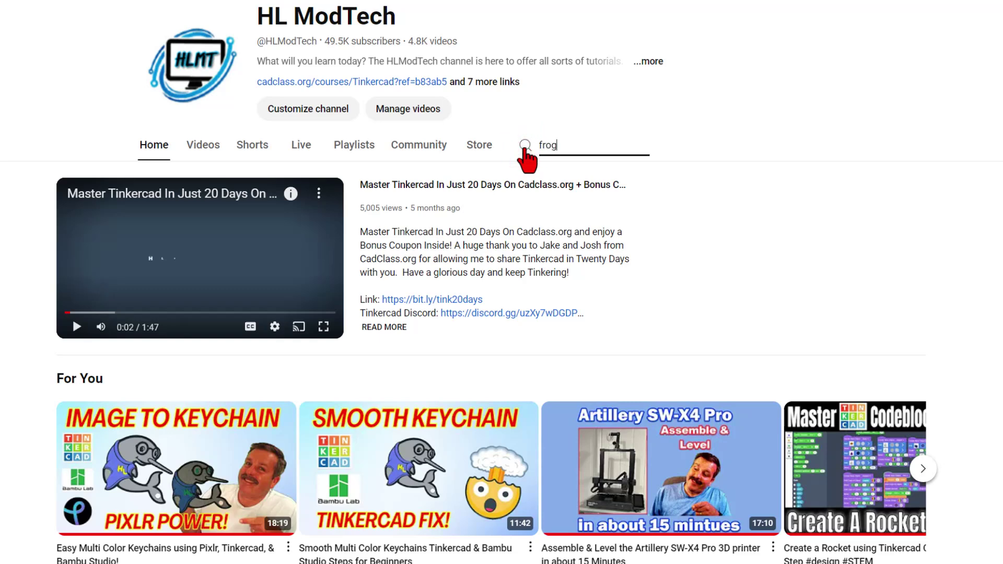
{"action": "key", "text": "Return"}
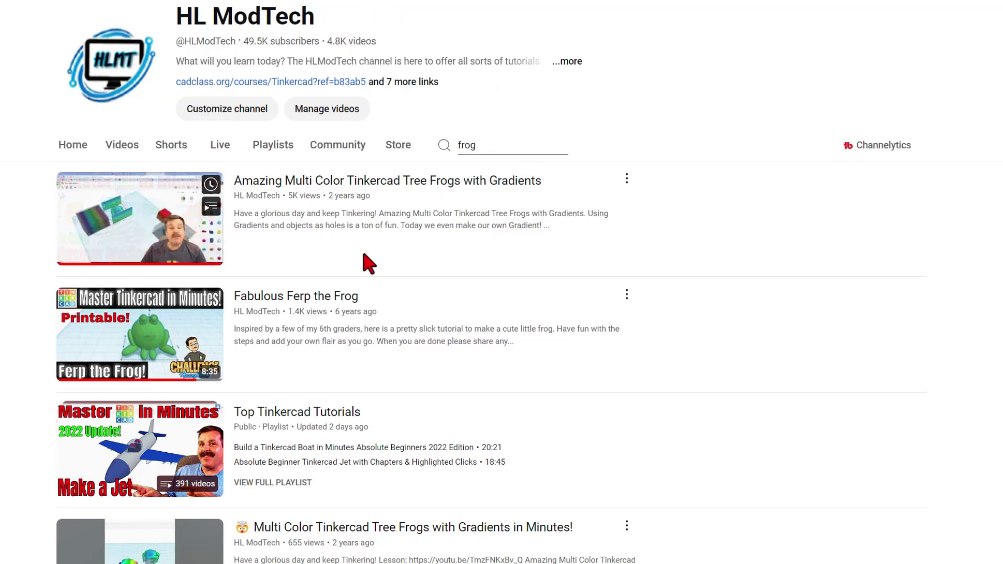
{"action": "scroll", "coordinate": [368, 262], "scroll_direction": "down", "scroll_amount": 3}
{"action": "scroll", "coordinate": [821, 308], "scroll_direction": "down", "scroll_amount": 1}
{"action": "scroll", "coordinate": [828, 314], "scroll_direction": "down", "scroll_amount": 1}
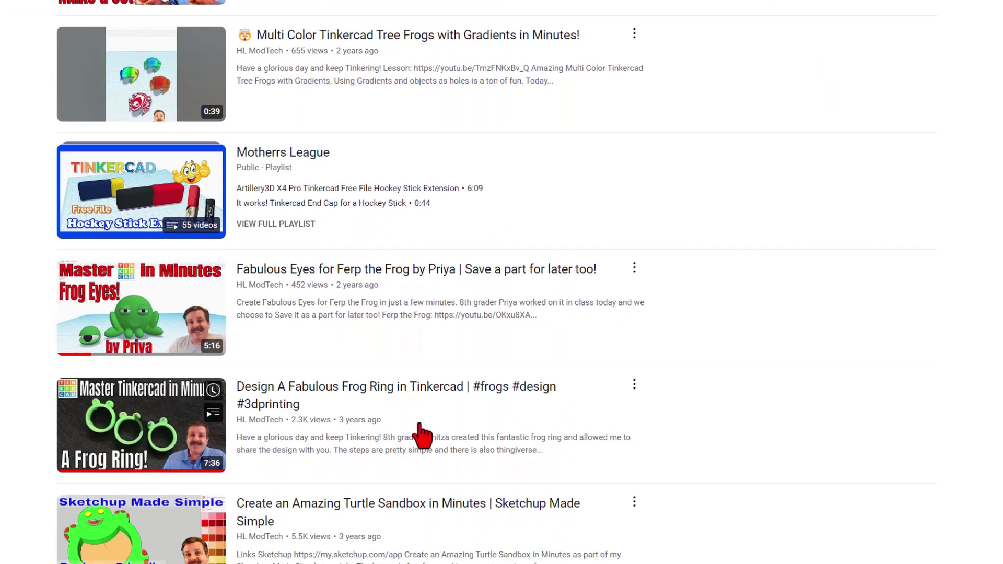
{"action": "scroll", "coordinate": [426, 430], "scroll_direction": "down", "scroll_amount": 1}
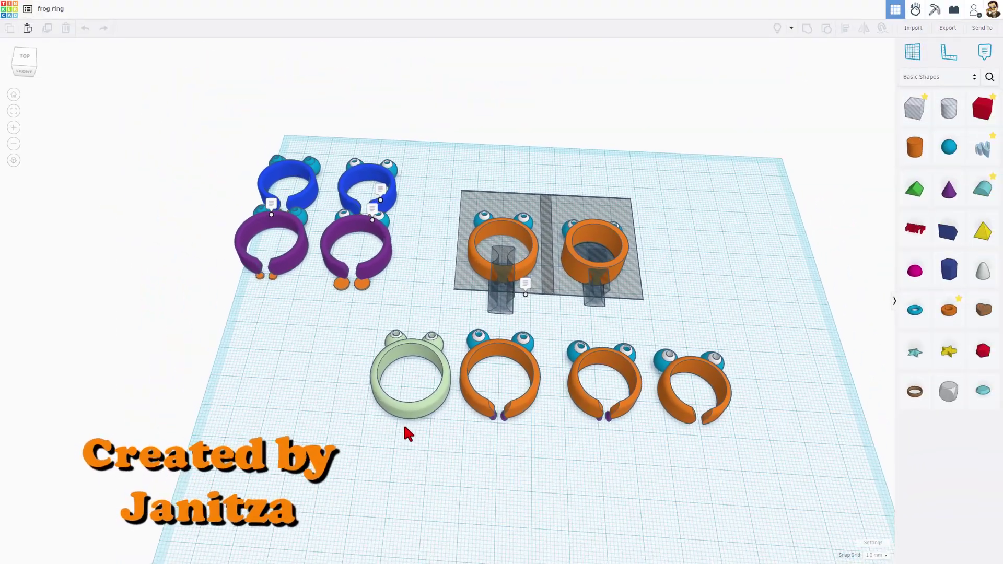
{"action": "right_click_drag", "start_coordinate": [365, 392], "coordinate": [426, 327]}
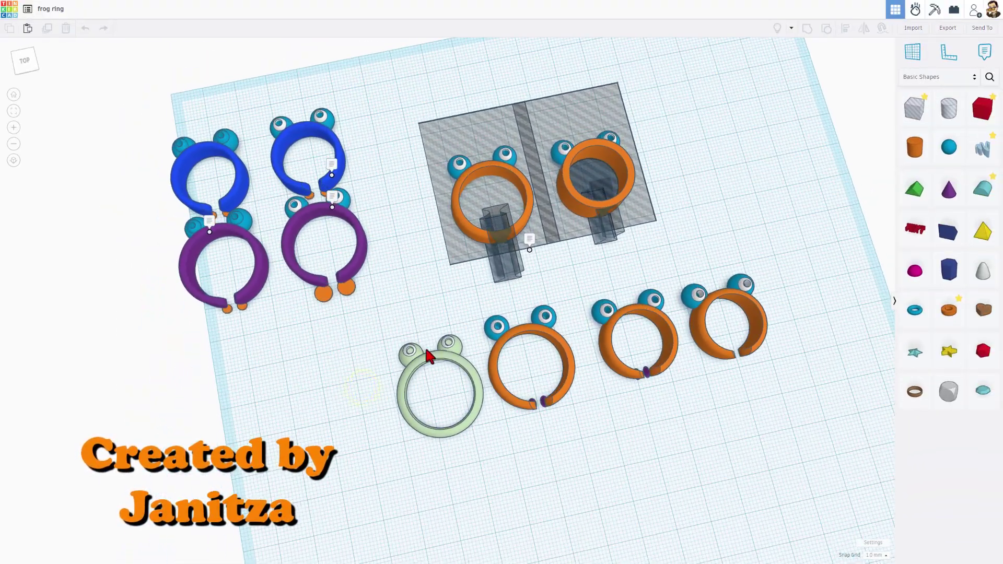
{"action": "right_click_drag", "start_coordinate": [430, 398], "coordinate": [214, 254]}
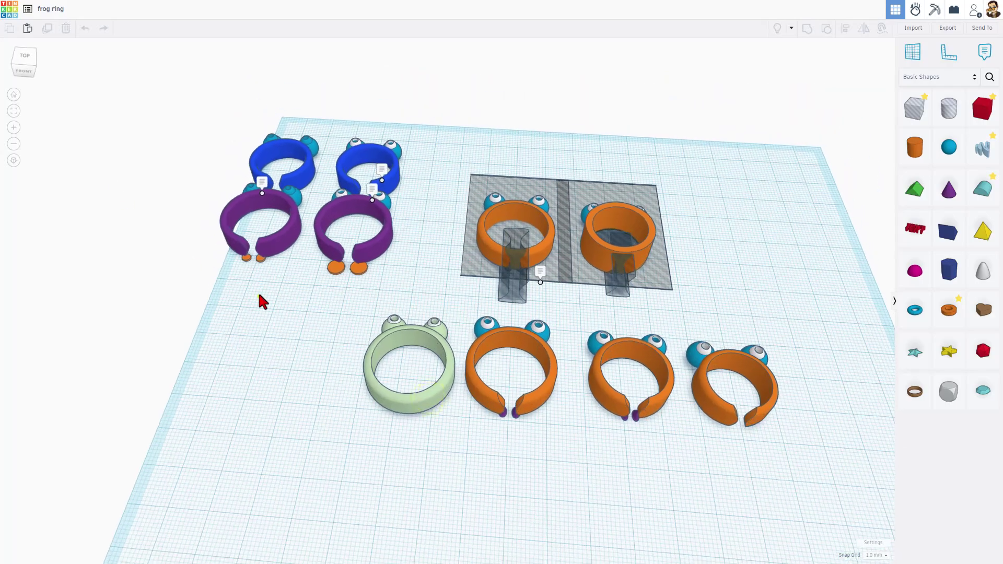
{"action": "right_click_drag", "start_coordinate": [263, 296], "coordinate": [267, 265]}
{"action": "scroll", "coordinate": [313, 244], "scroll_direction": "up", "scroll_amount": 1}
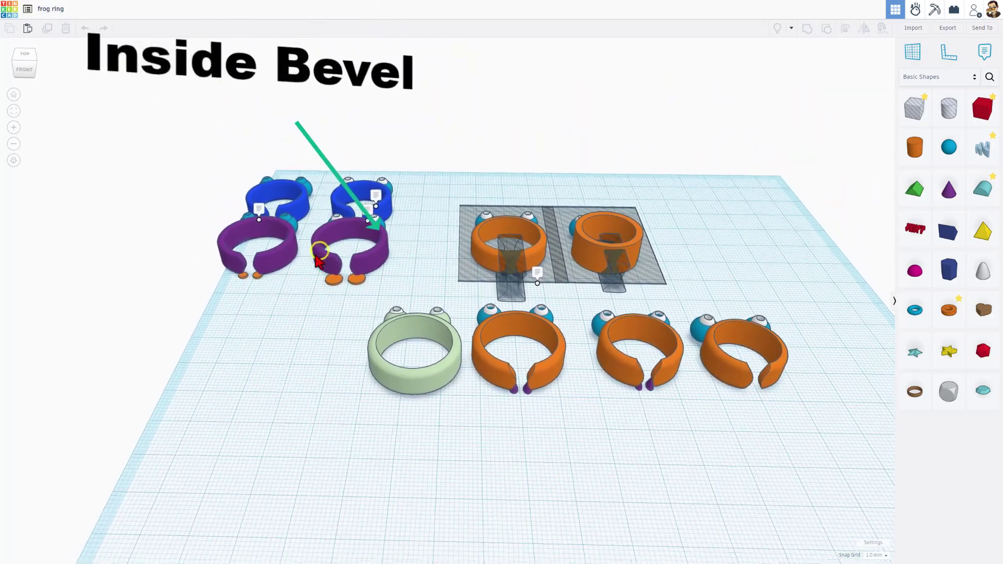
{"action": "scroll", "coordinate": [356, 233], "scroll_direction": "up", "scroll_amount": 1}
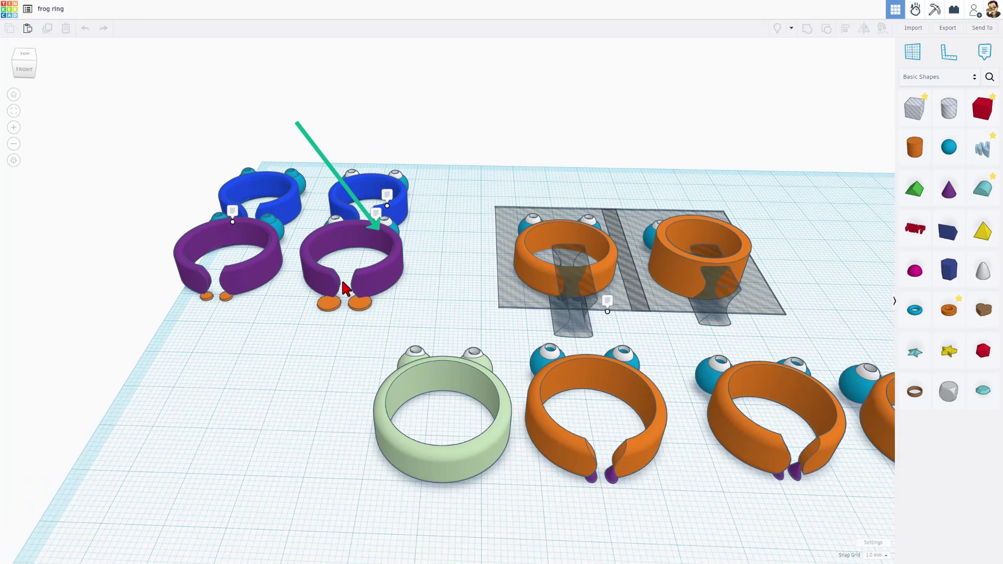
{"action": "mouse_move", "coordinate": [386, 290]}
{"action": "right_mouse_down"}
{"action": "mouse_move", "coordinate": [430, 292]}
{"action": "mouse_move", "coordinate": [385, 287]}
{"action": "right_mouse_up"}
{"action": "scroll", "coordinate": [552, 311], "scroll_direction": "up", "scroll_amount": 1}
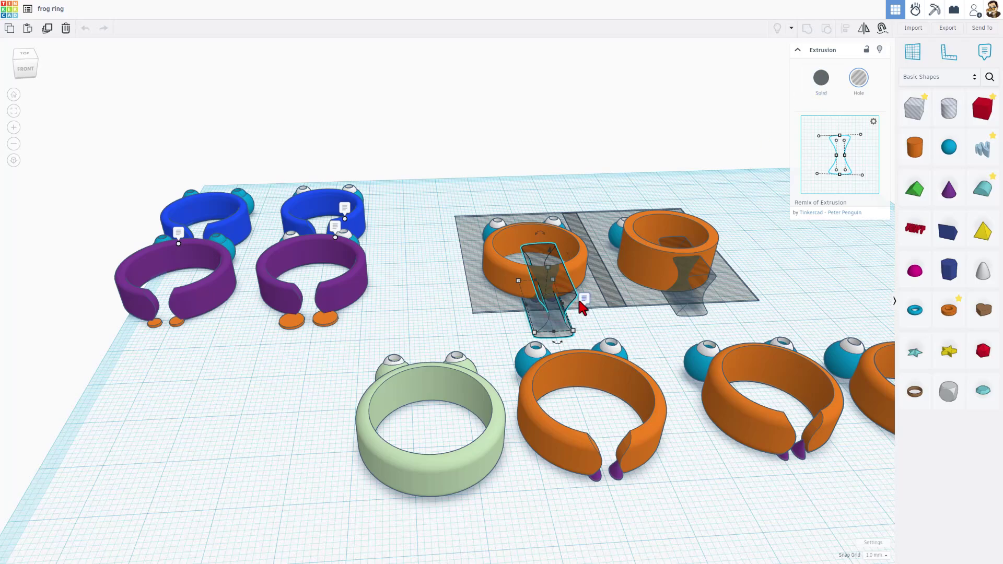
{"action": "mouse_move", "coordinate": [579, 301]}
{"action": "right_mouse_down"}
{"action": "mouse_move", "coordinate": [549, 460]}
{"action": "mouse_move", "coordinate": [564, 503]}
{"action": "right_mouse_up"}
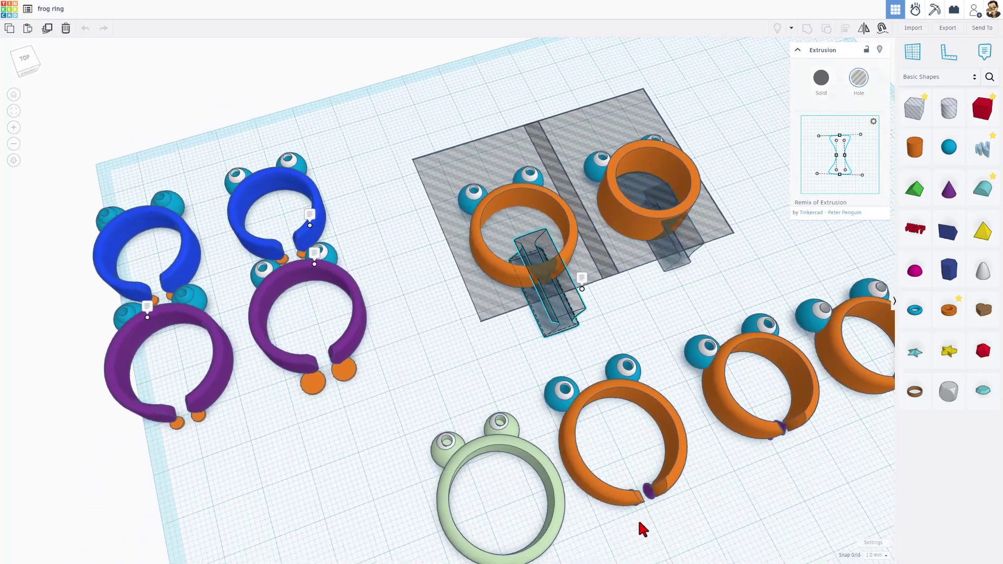
{"action": "right_click_drag", "start_coordinate": [565, 504], "coordinate": [637, 518]}
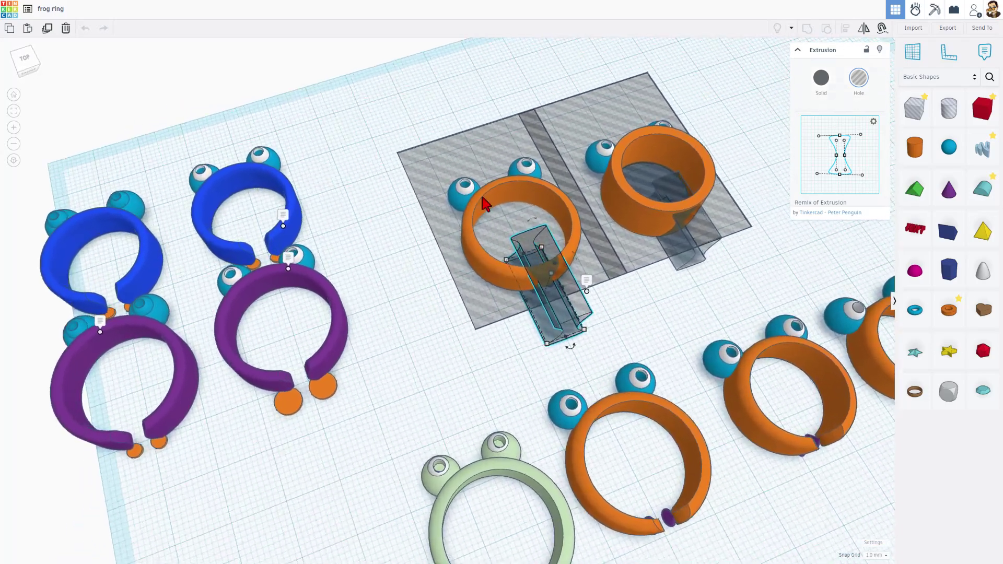
{"action": "scroll", "coordinate": [467, 196], "scroll_direction": "up", "scroll_amount": 1}
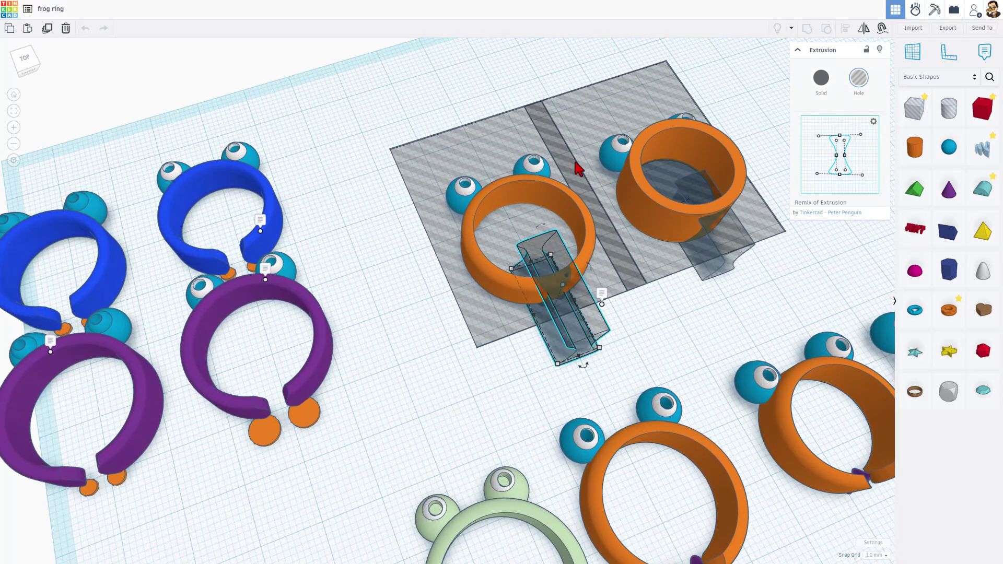
{"action": "mouse_move", "coordinate": [475, 278]}
{"action": "right_mouse_down"}
{"action": "mouse_move", "coordinate": [378, 295]}
{"action": "mouse_move", "coordinate": [491, 291]}
{"action": "mouse_move", "coordinate": [604, 240]}
{"action": "mouse_move", "coordinate": [531, 284]}
{"action": "mouse_move", "coordinate": [421, 284]}
{"action": "mouse_move", "coordinate": [400, 272]}
{"action": "mouse_move", "coordinate": [406, 253]}
{"action": "mouse_move", "coordinate": [413, 296]}
{"action": "mouse_move", "coordinate": [448, 308]}
{"action": "mouse_move", "coordinate": [366, 276]}
{"action": "right_mouse_up"}
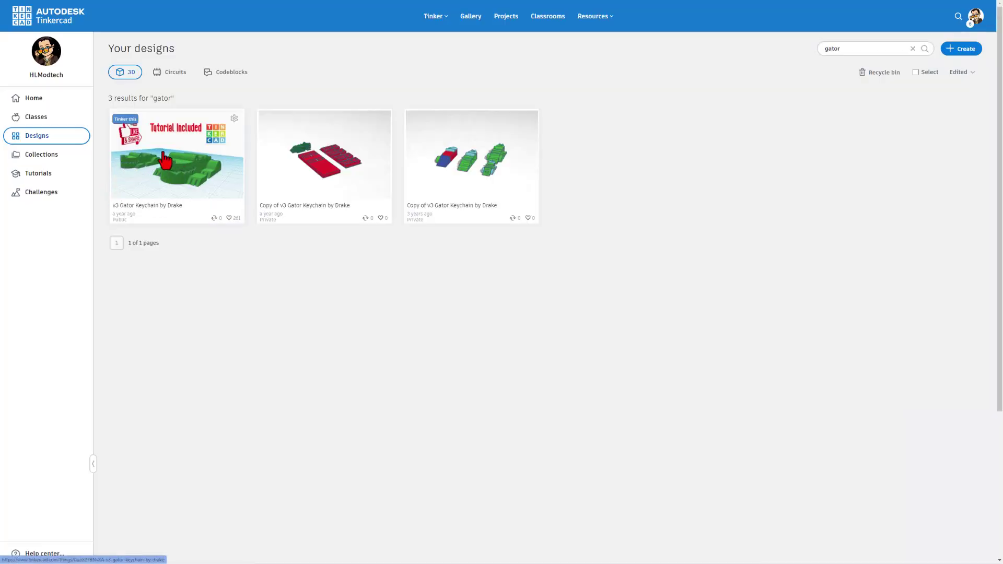
Step: Open the v3 Gator Keychain by Drake design and orbit to inspect the gators from every side
{"action": "left_click", "coordinate": [126, 120]}
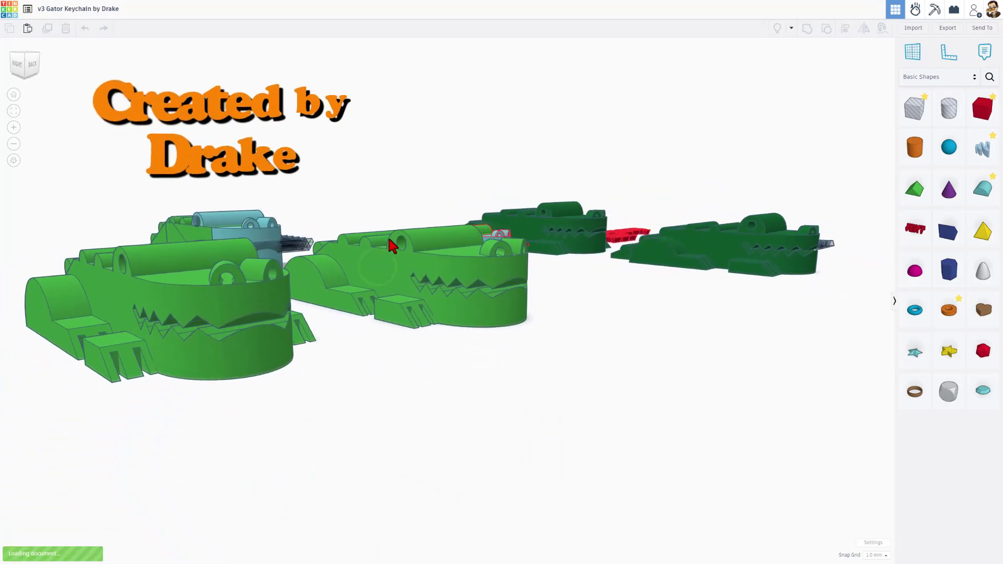
{"action": "right_click_drag", "start_coordinate": [413, 277], "coordinate": [470, 308]}
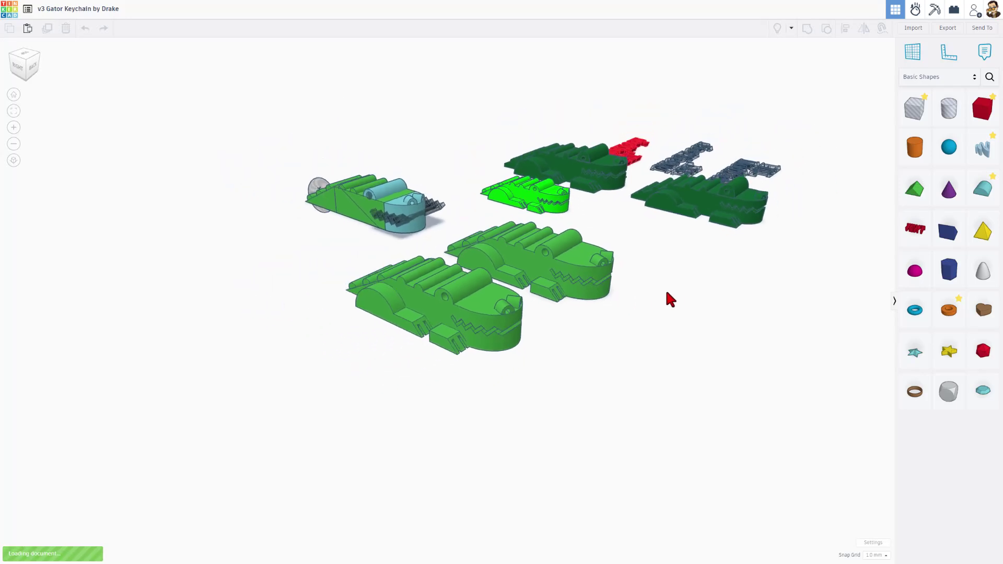
{"action": "right_click_drag", "start_coordinate": [621, 312], "coordinate": [549, 307]}
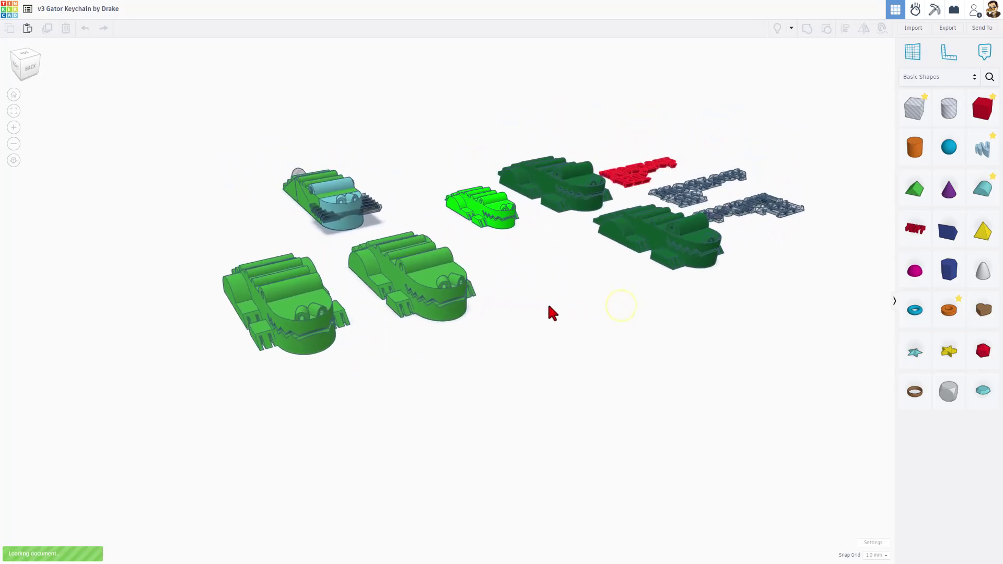
{"action": "right_click_drag", "start_coordinate": [403, 266], "coordinate": [482, 244]}
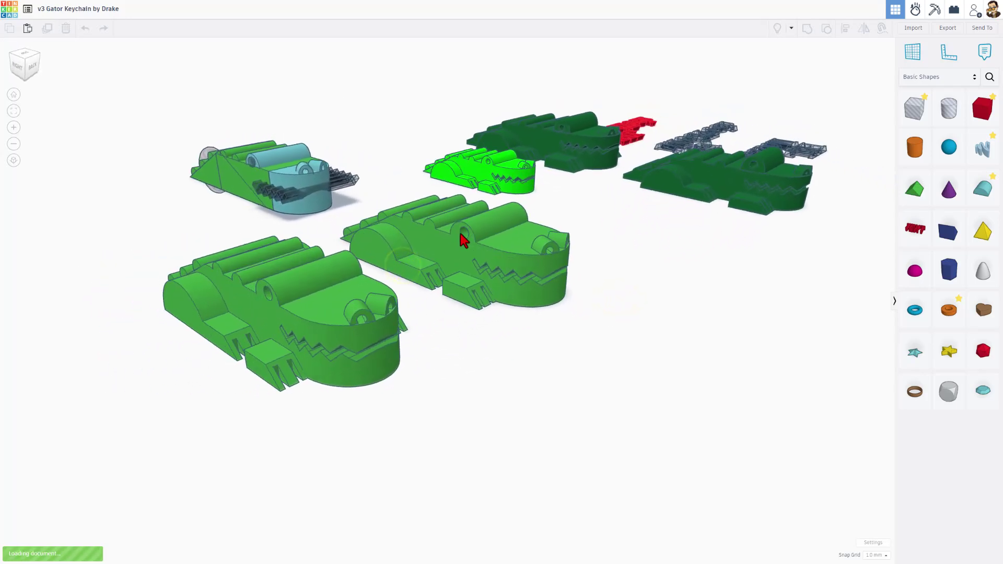
{"action": "mouse_move", "coordinate": [538, 227]}
{"action": "right_mouse_down"}
{"action": "mouse_move", "coordinate": [417, 256]}
{"action": "mouse_move", "coordinate": [465, 244]}
{"action": "mouse_move", "coordinate": [432, 249]}
{"action": "mouse_move", "coordinate": [533, 262]}
{"action": "right_mouse_up"}
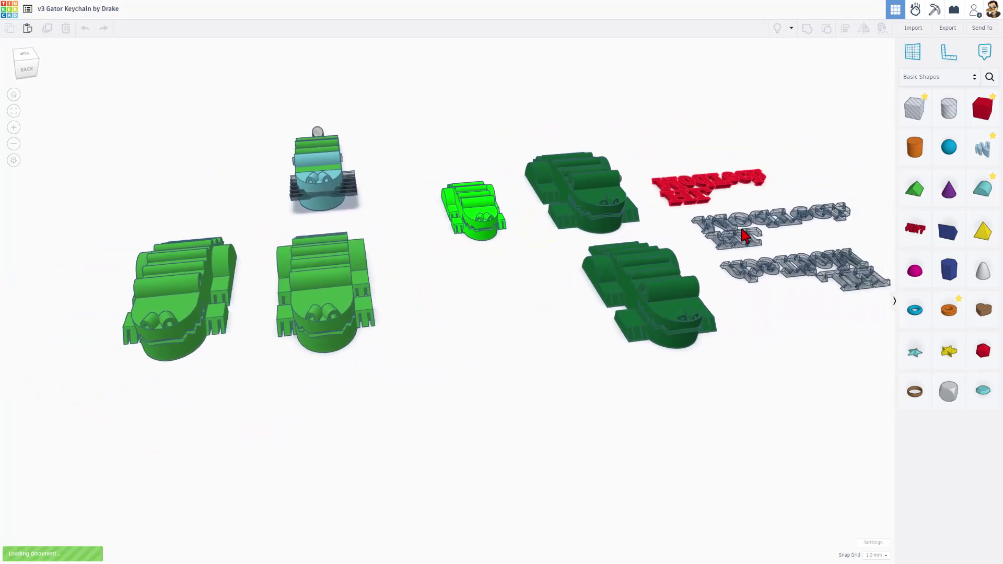
{"action": "mouse_move", "coordinate": [588, 199]}
{"action": "right_mouse_down"}
{"action": "mouse_move", "coordinate": [601, 238]}
{"action": "mouse_move", "coordinate": [564, 193]}
{"action": "mouse_move", "coordinate": [560, 136]}
{"action": "right_mouse_up"}
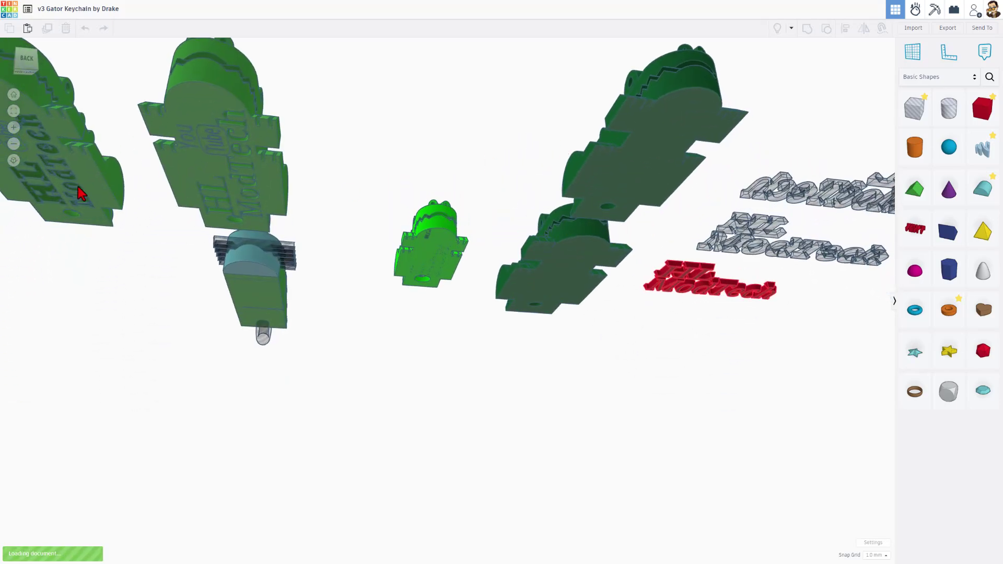
{"action": "mouse_move", "coordinate": [359, 169]}
{"action": "right_mouse_down"}
{"action": "mouse_move", "coordinate": [410, 164]}
{"action": "mouse_move", "coordinate": [488, 296]}
{"action": "mouse_move", "coordinate": [489, 280]}
{"action": "mouse_move", "coordinate": [531, 287]}
{"action": "right_mouse_up"}
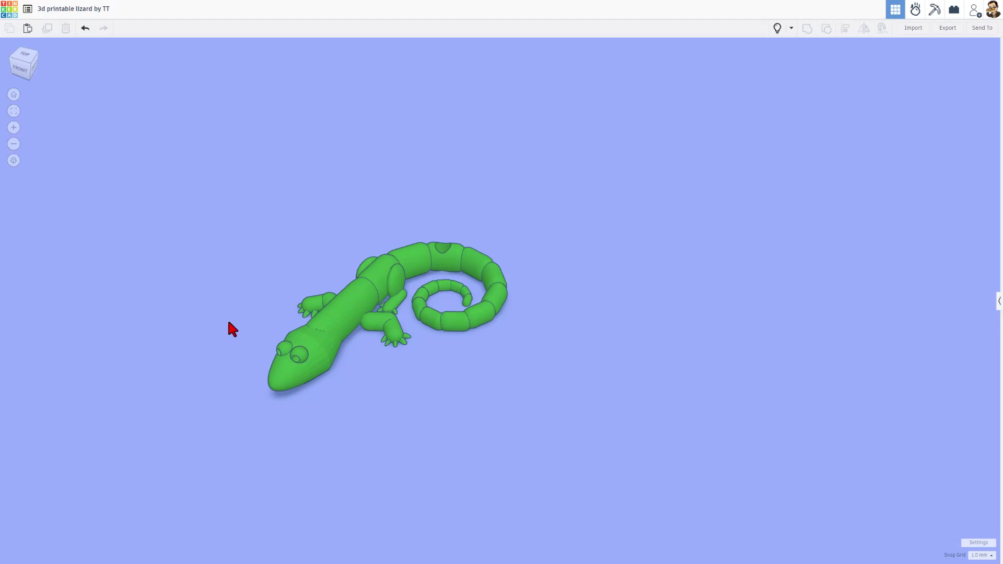
Step: Show all hidden lizard parts, orbit around them, and deselect the dark green tail piece
{"action": "right_click_drag", "start_coordinate": [252, 317], "coordinate": [228, 318]}
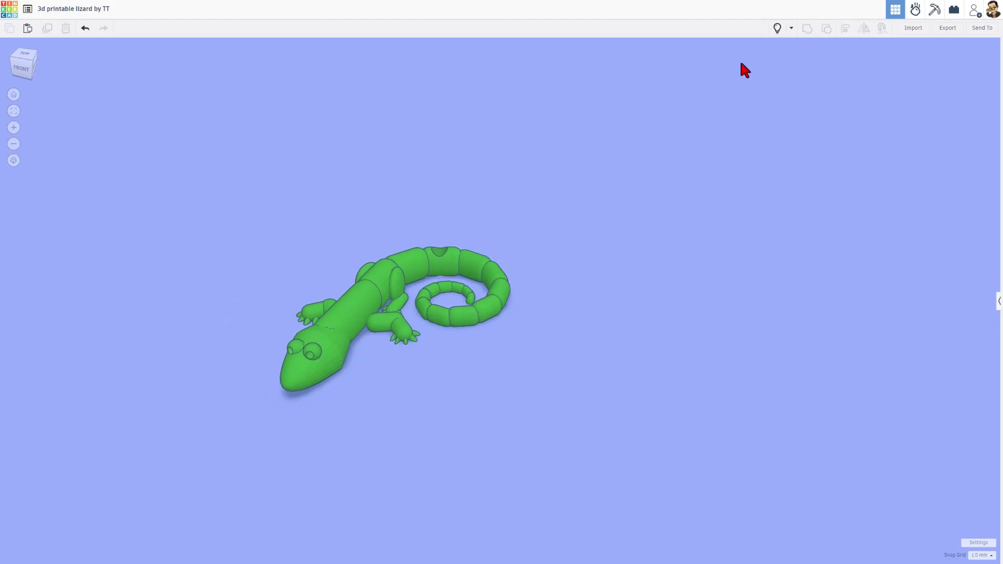
{"action": "left_click", "coordinate": [780, 29]}
{"action": "mouse_move", "coordinate": [743, 256]}
{"action": "right_mouse_down"}
{"action": "mouse_move", "coordinate": [715, 301]}
{"action": "mouse_move", "coordinate": [665, 314]}
{"action": "right_mouse_up"}
{"action": "mouse_move", "coordinate": [291, 432]}
{"action": "right_mouse_down"}
{"action": "mouse_move", "coordinate": [330, 442]}
{"action": "mouse_move", "coordinate": [306, 431]}
{"action": "right_mouse_up"}
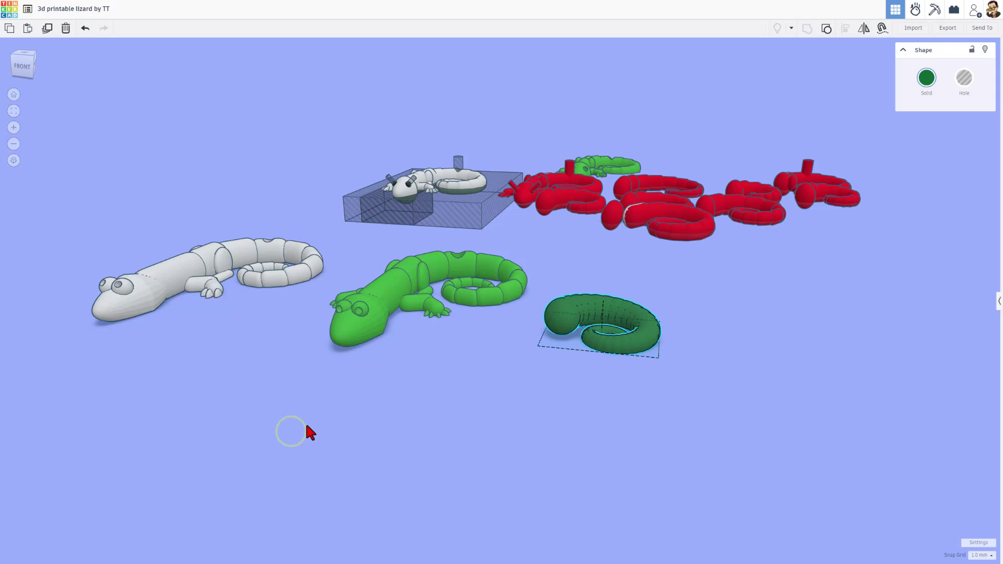
{"action": "left_click", "coordinate": [736, 336]}
{"action": "mouse_move", "coordinate": [736, 336]}
{"action": "right_mouse_down"}
{"action": "mouse_move", "coordinate": [697, 326]}
{"action": "mouse_move", "coordinate": [683, 305]}
{"action": "mouse_move", "coordinate": [667, 329]}
{"action": "mouse_move", "coordinate": [631, 336]}
{"action": "mouse_move", "coordinate": [629, 350]}
{"action": "mouse_move", "coordinate": [649, 343]}
{"action": "mouse_move", "coordinate": [497, 358]}
{"action": "mouse_move", "coordinate": [621, 327]}
{"action": "mouse_move", "coordinate": [601, 316]}
{"action": "right_mouse_up"}
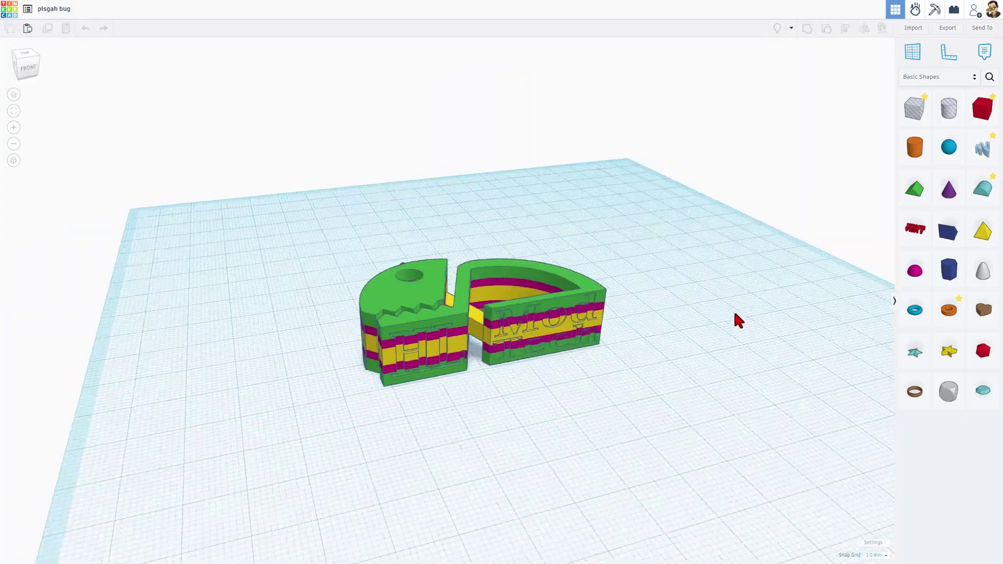
Step: Orbit the pisgah bug from a steep overhead angle to a low side view
{"action": "mouse_move", "coordinate": [737, 320]}
{"action": "right_mouse_down"}
{"action": "mouse_move", "coordinate": [674, 307]}
{"action": "mouse_move", "coordinate": [649, 353]}
{"action": "mouse_move", "coordinate": [708, 366]}
{"action": "mouse_move", "coordinate": [751, 340]}
{"action": "mouse_move", "coordinate": [540, 418]}
{"action": "mouse_move", "coordinate": [522, 368]}
{"action": "mouse_move", "coordinate": [430, 342]}
{"action": "mouse_move", "coordinate": [477, 359]}
{"action": "mouse_move", "coordinate": [488, 384]}
{"action": "mouse_move", "coordinate": [452, 406]}
{"action": "mouse_move", "coordinate": [390, 299]}
{"action": "mouse_move", "coordinate": [289, 269]}
{"action": "mouse_move", "coordinate": [358, 313]}
{"action": "mouse_move", "coordinate": [447, 259]}
{"action": "mouse_move", "coordinate": [470, 282]}
{"action": "right_mouse_up"}
{"action": "mouse_move", "coordinate": [329, 357]}
{"action": "right_mouse_down"}
{"action": "mouse_move", "coordinate": [319, 358]}
{"action": "mouse_move", "coordinate": [495, 316]}
{"action": "mouse_move", "coordinate": [452, 325]}
{"action": "right_mouse_up"}
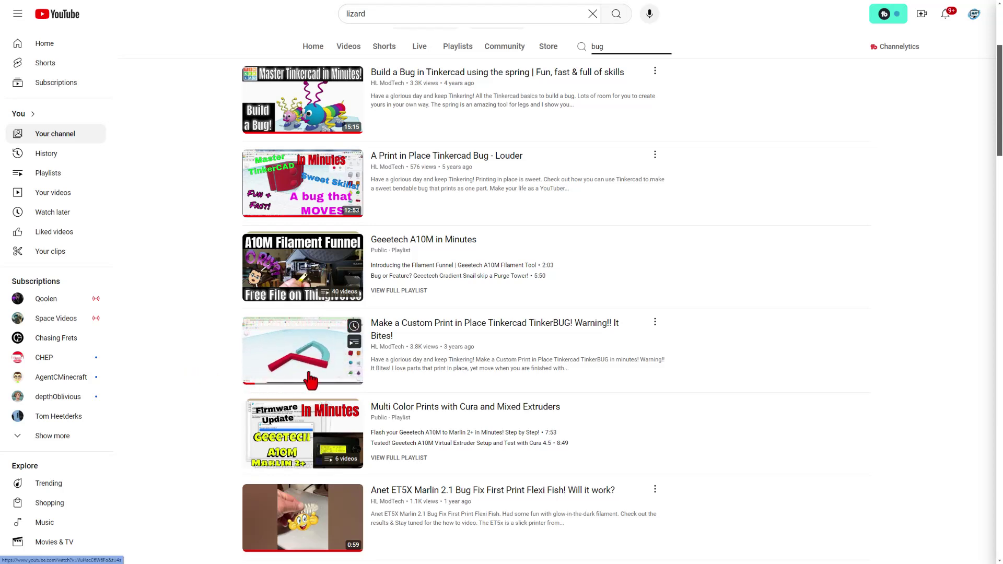
{"action": "mouse_move", "coordinate": [302, 352]}
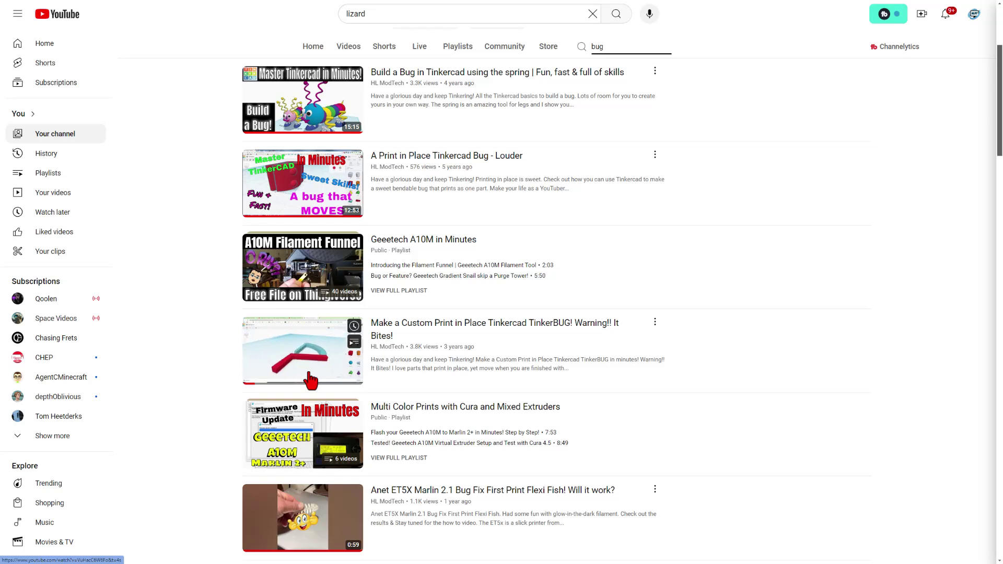
Step: Run the HL ModTech channel search with 'dragon' in place of 'bug'
{"action": "key", "text": "Return"}
{"action": "scroll", "coordinate": [603, 277], "scroll_direction": "down", "scroll_amount": 2}
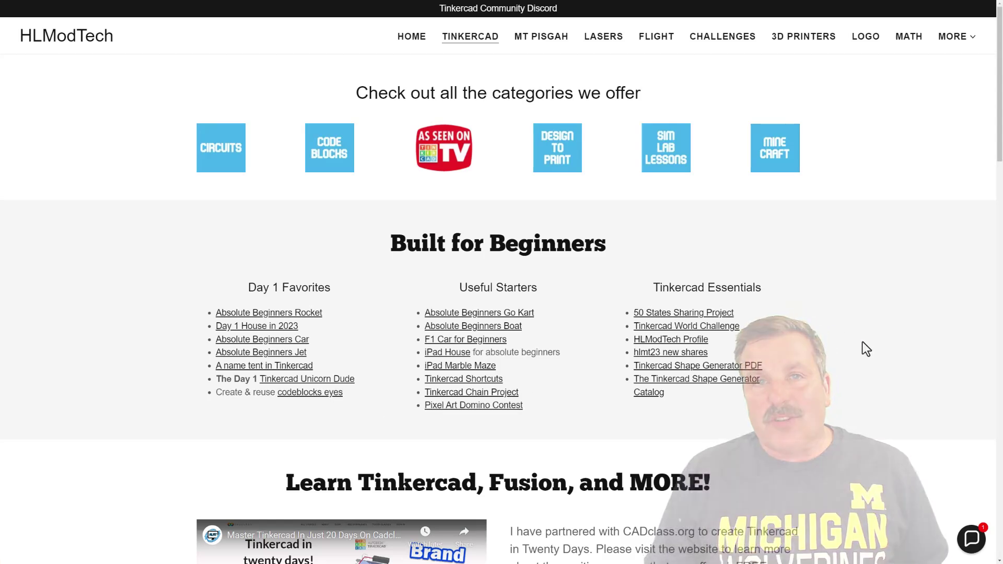
{"action": "scroll", "coordinate": [863, 342], "scroll_direction": "down", "scroll_amount": 3}
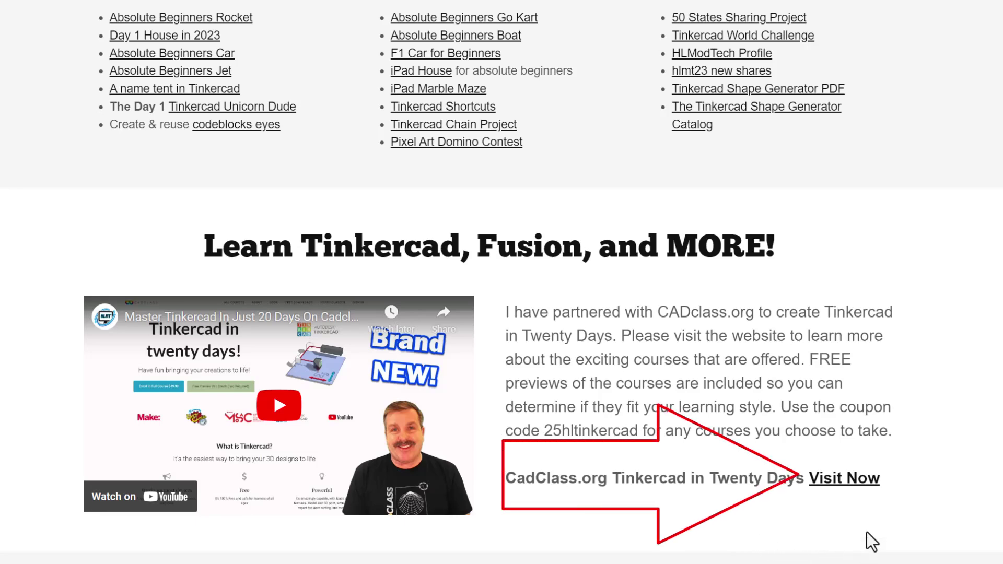
{"action": "scroll", "coordinate": [866, 532], "scroll_direction": "up", "scroll_amount": 5}
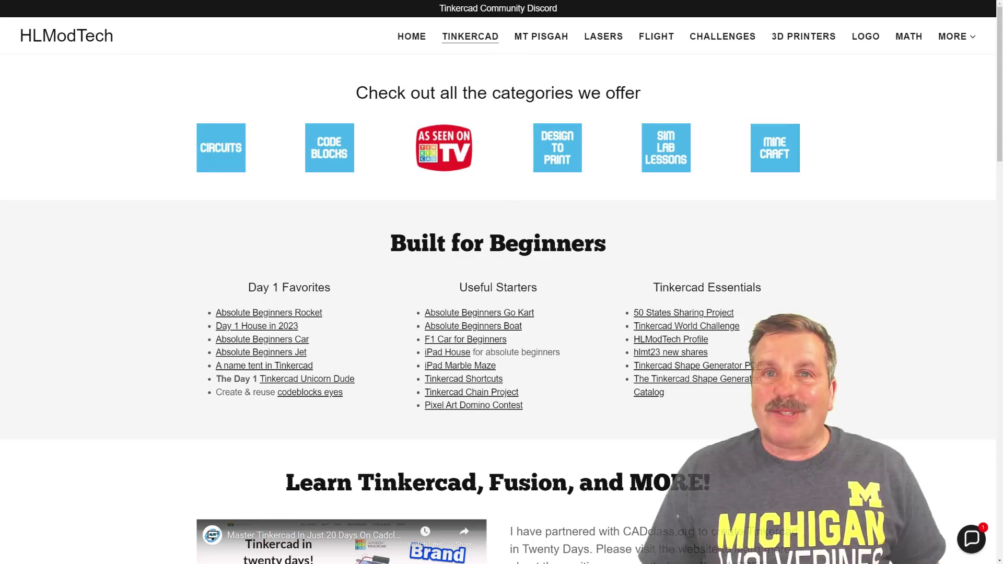
Step: Open and close the HLModTech website's contact chat widget
{"action": "left_click", "coordinate": [972, 539]}
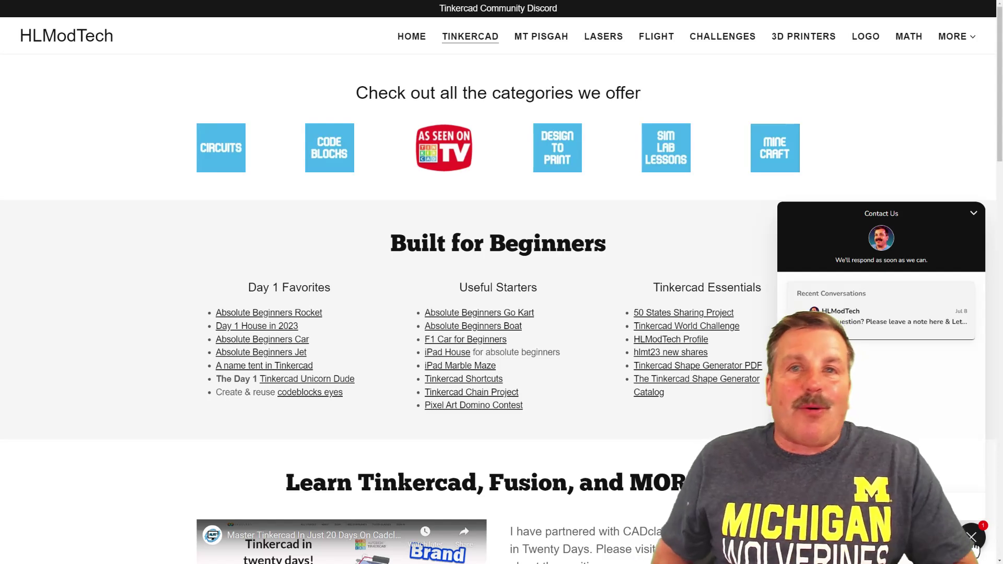
{"action": "left_click", "coordinate": [973, 540]}
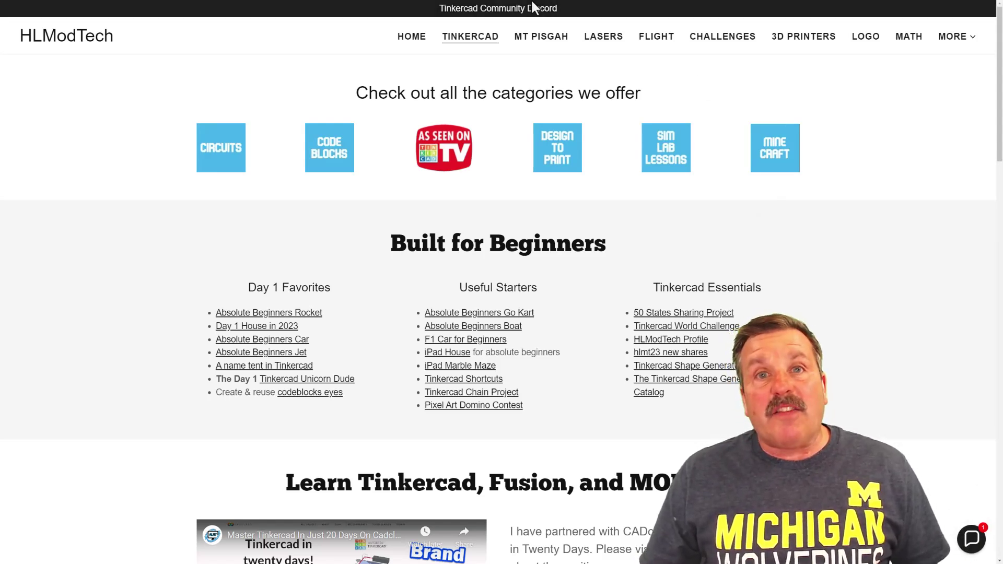
Step: Close the Tinkercad Community Discord invite tab to return to the HLModTech website
{"action": "left_click", "coordinate": [519, 13]}
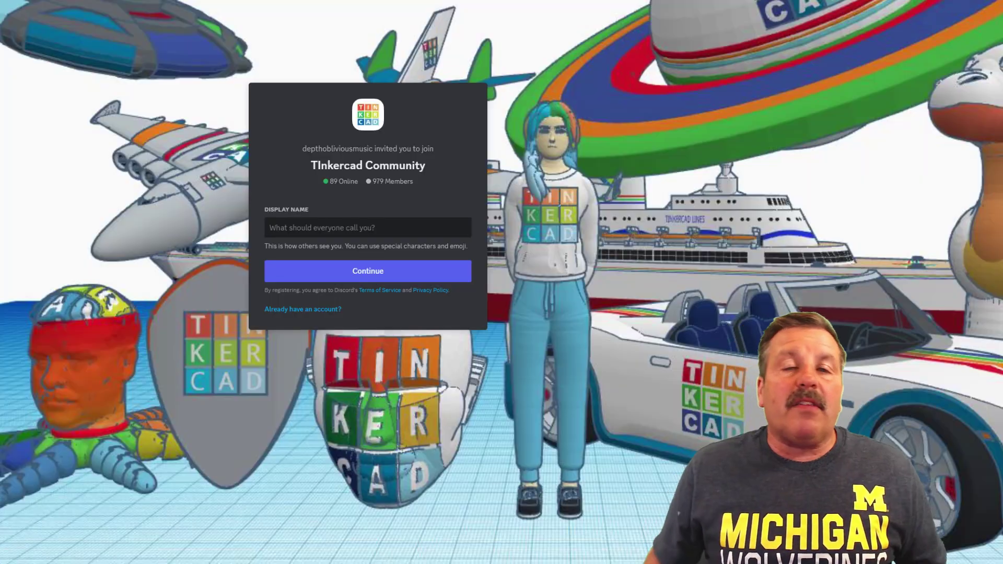